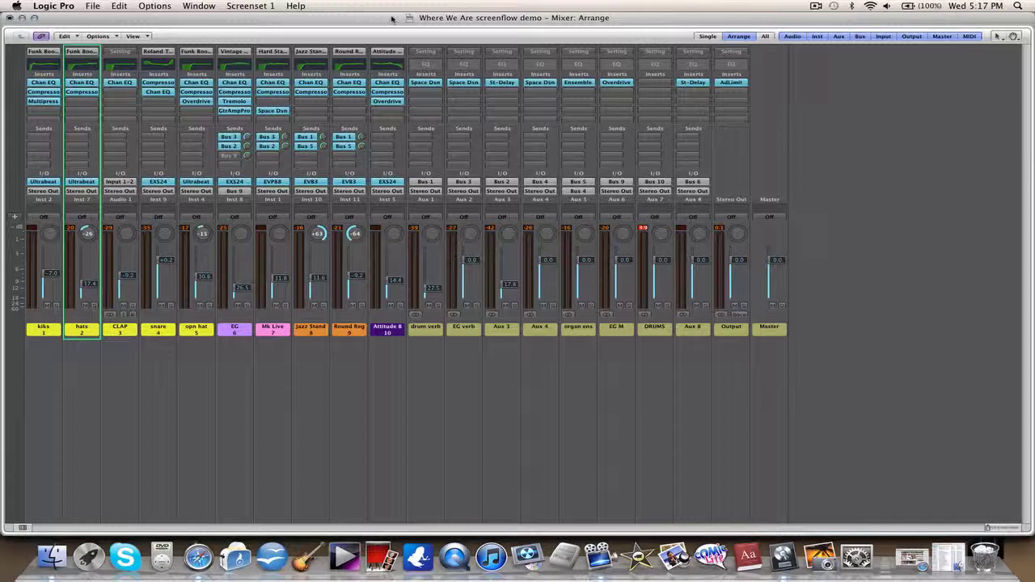
Switch back and forth between the Arrange and Mixer screens to view the tracks and their channel strips.
key(super+1)
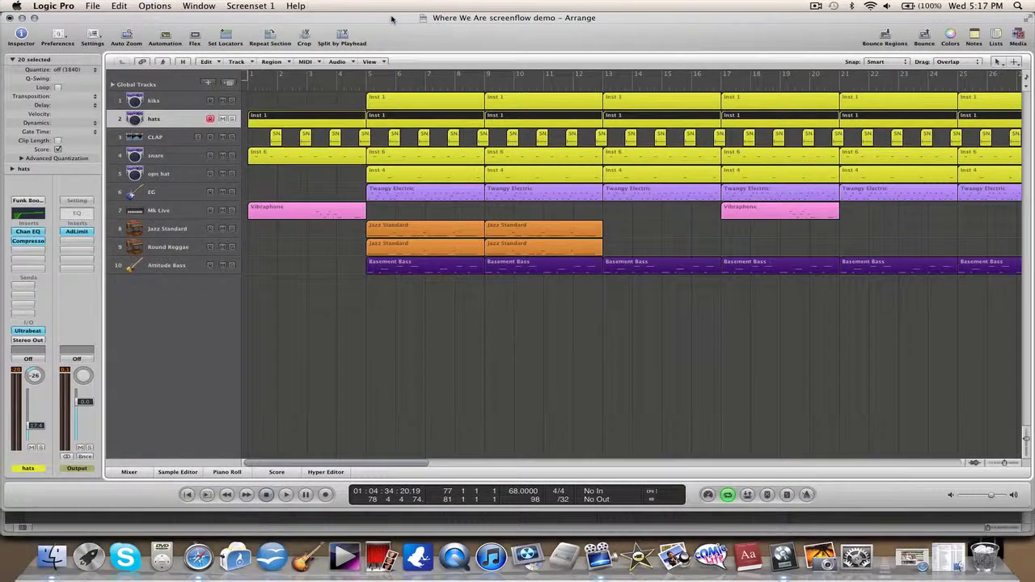
key(super+2)
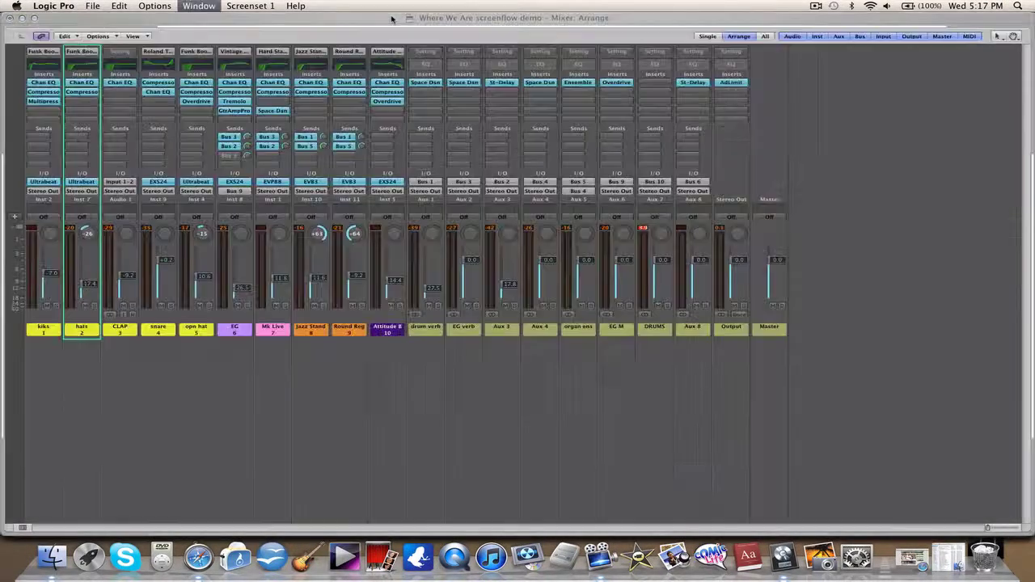
key(super+1)
key(super+2)
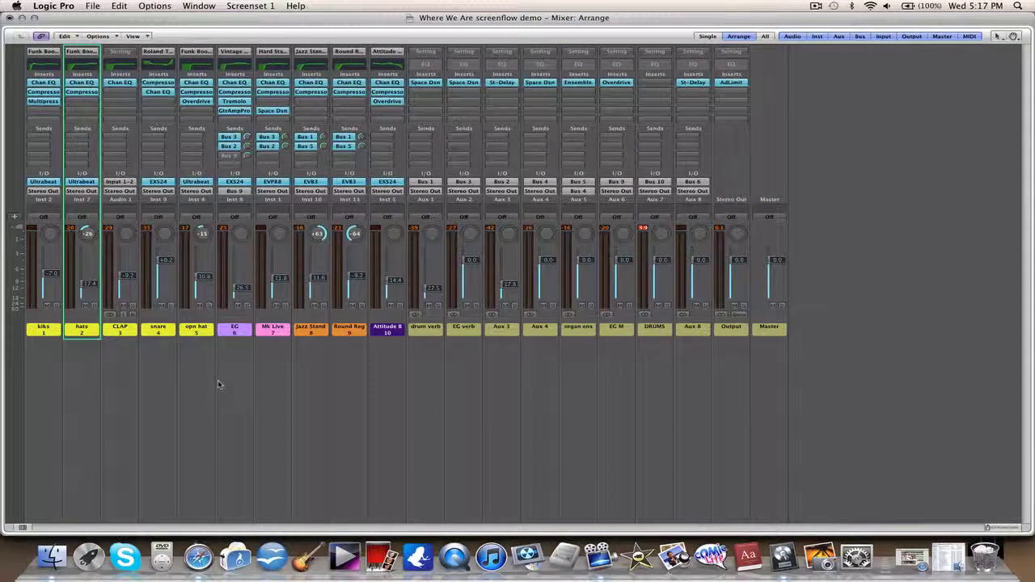
Select the five drum channel strips from kiks to opn hat and add a send to Bus 10 (DRUMS) on all of them.
drag(202, 360, 47, 340)
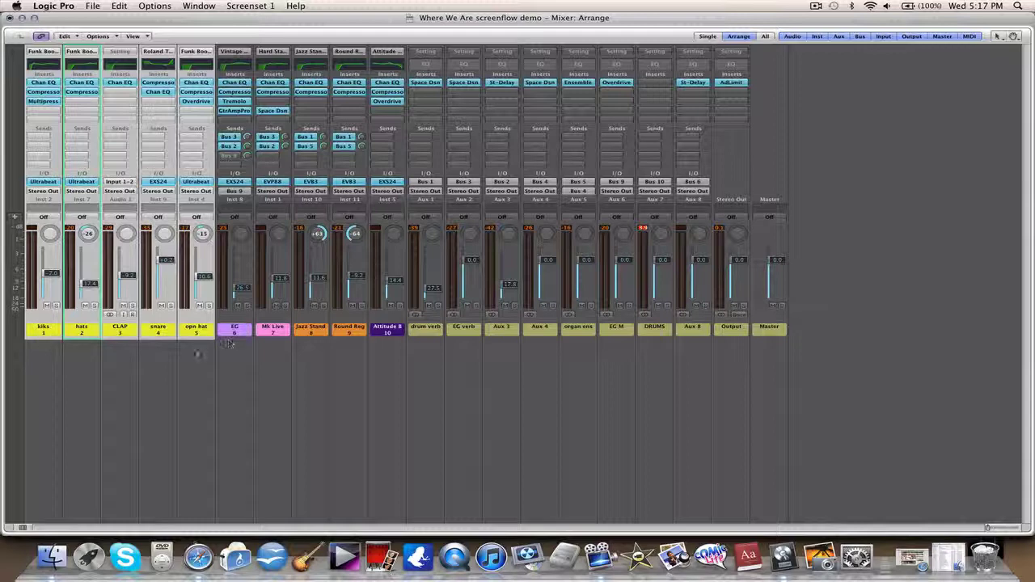
click(202, 354)
drag(203, 355, 46, 341)
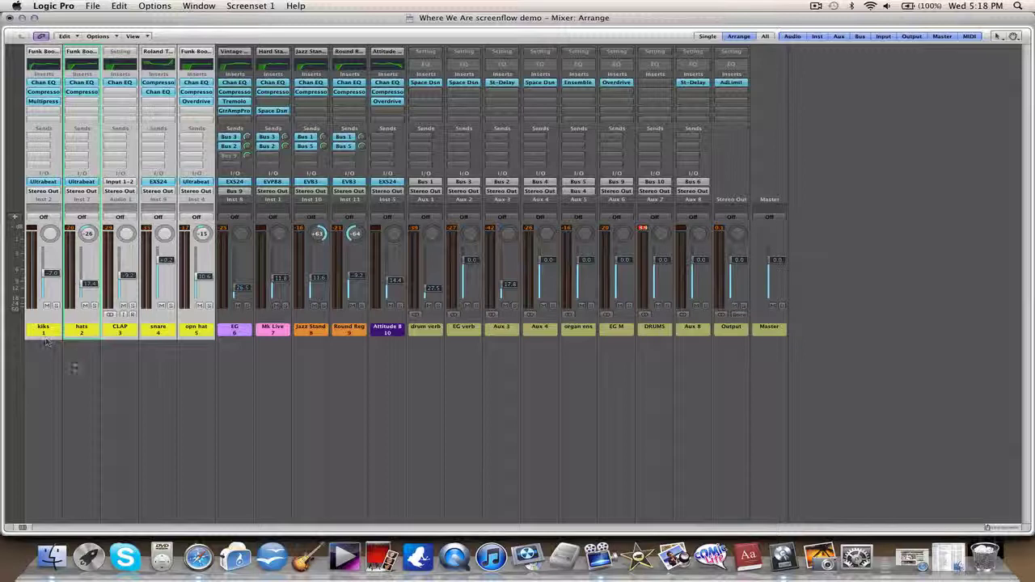
drag(203, 355, 58, 305)
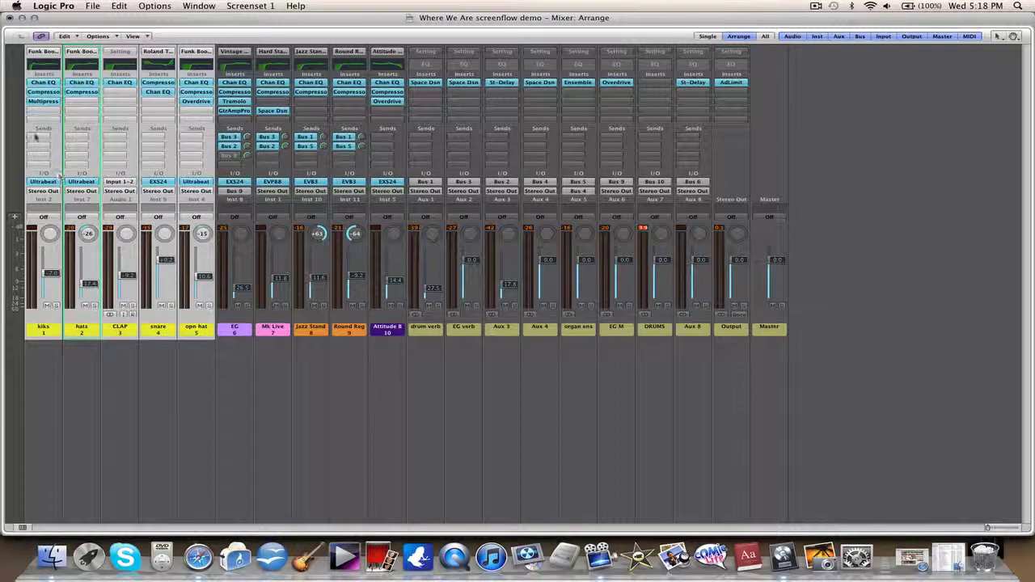
click(35, 138)
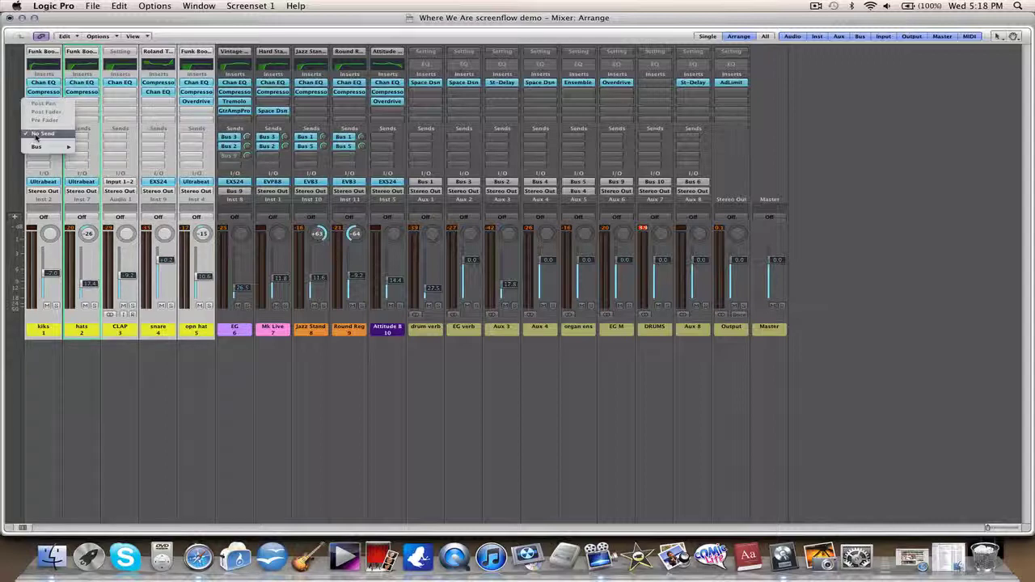
mouse_move(37, 148)
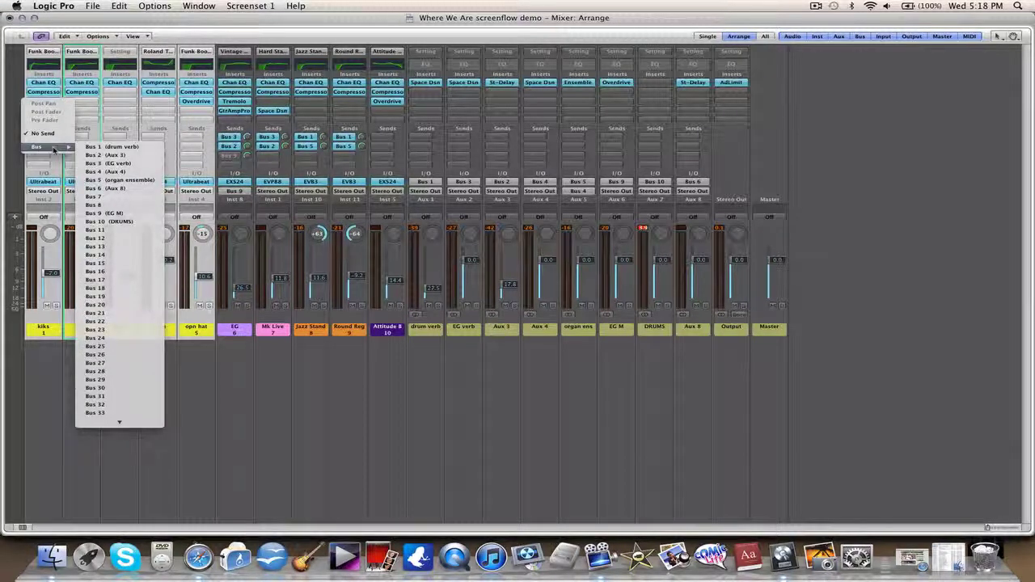
click(110, 221)
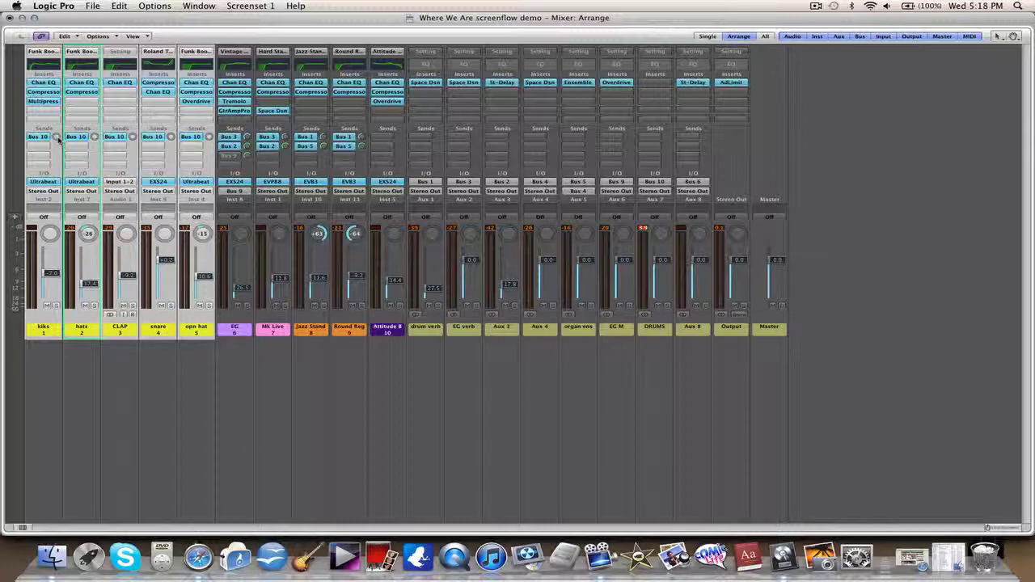
Deselect the drum group and select the kiks, hats, CLAP and snare channel strips one at a time.
click(109, 343)
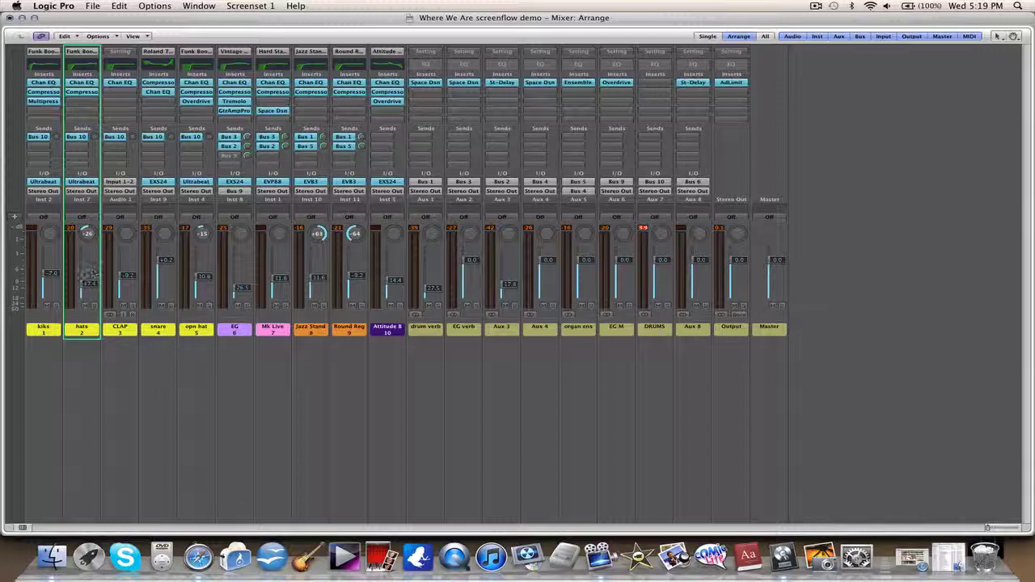
click(54, 336)
click(83, 336)
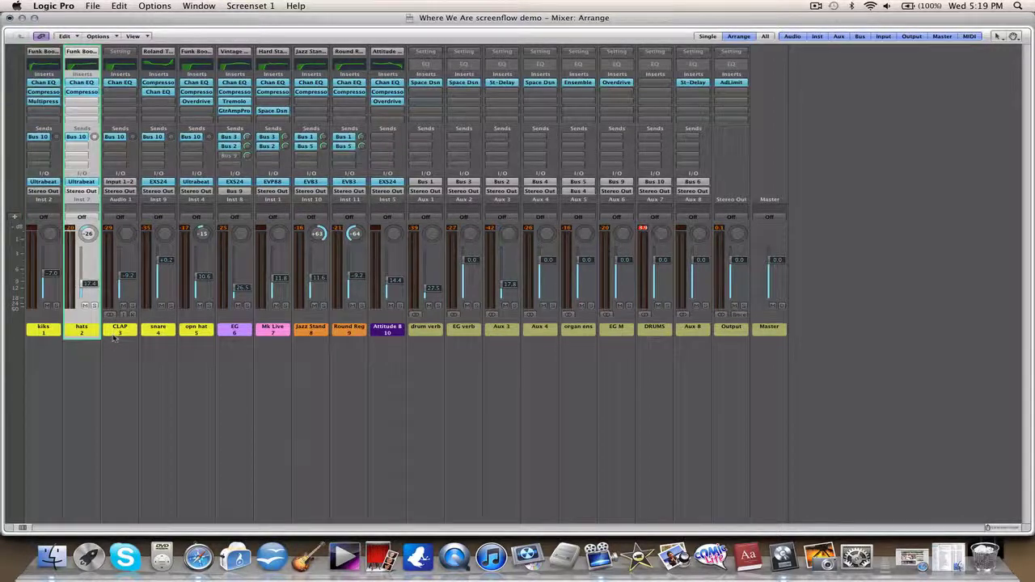
click(120, 336)
click(159, 337)
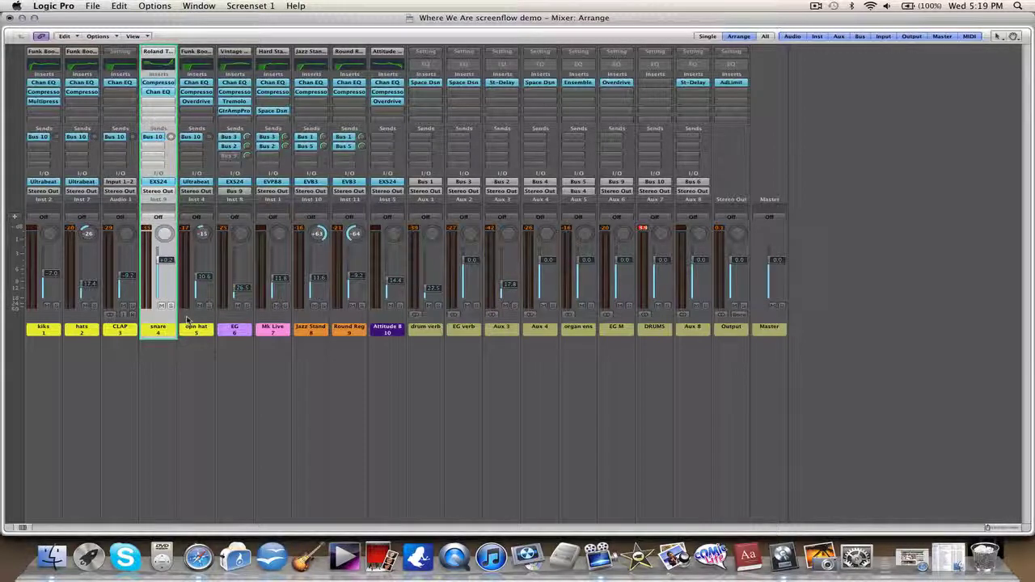
Select the five drum channel strips together and set their Bus 10 send levels to the default, then deselect them.
drag(201, 343, 38, 340)
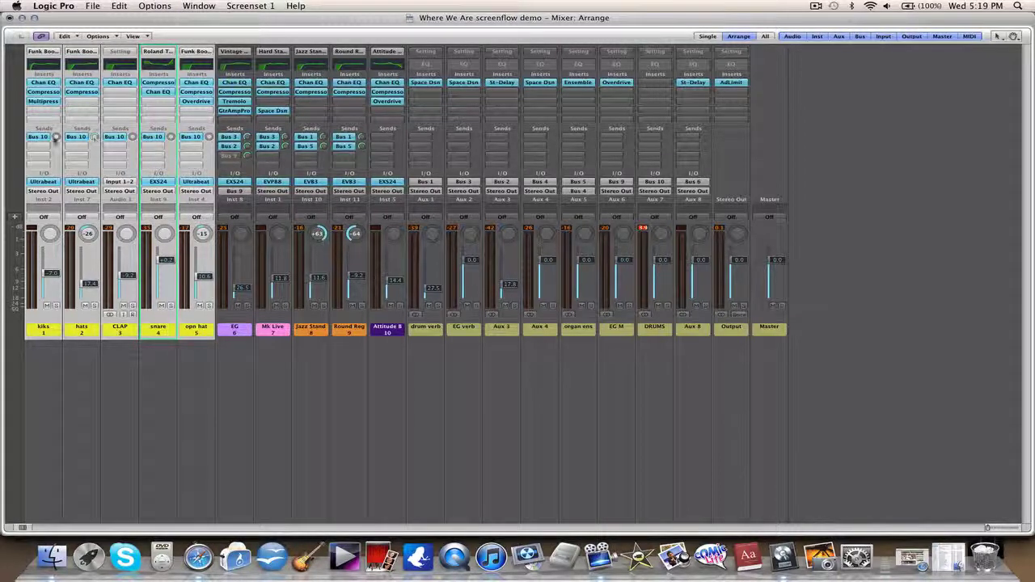
alt+click(57, 138)
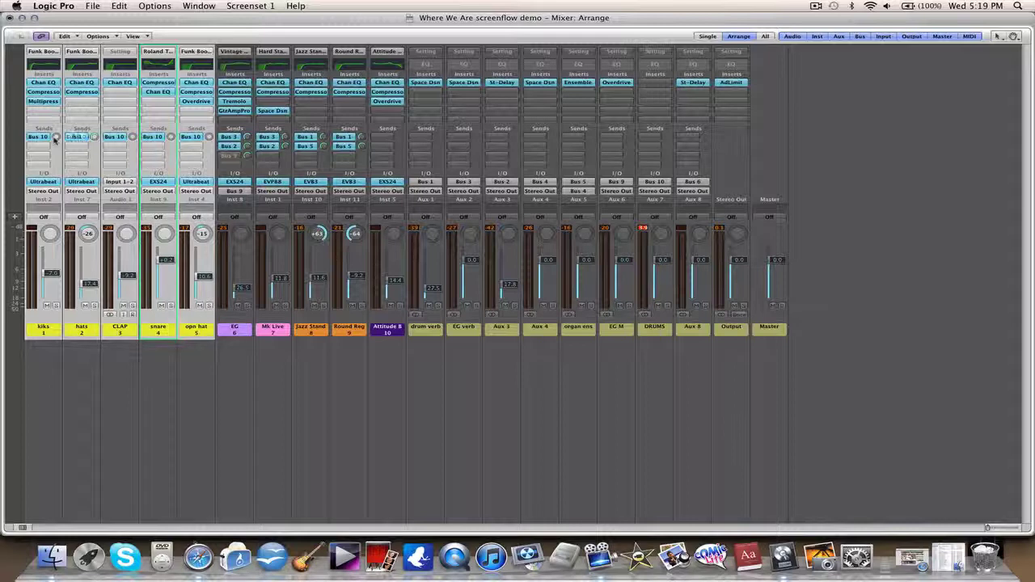
alt+click(95, 137)
click(157, 380)
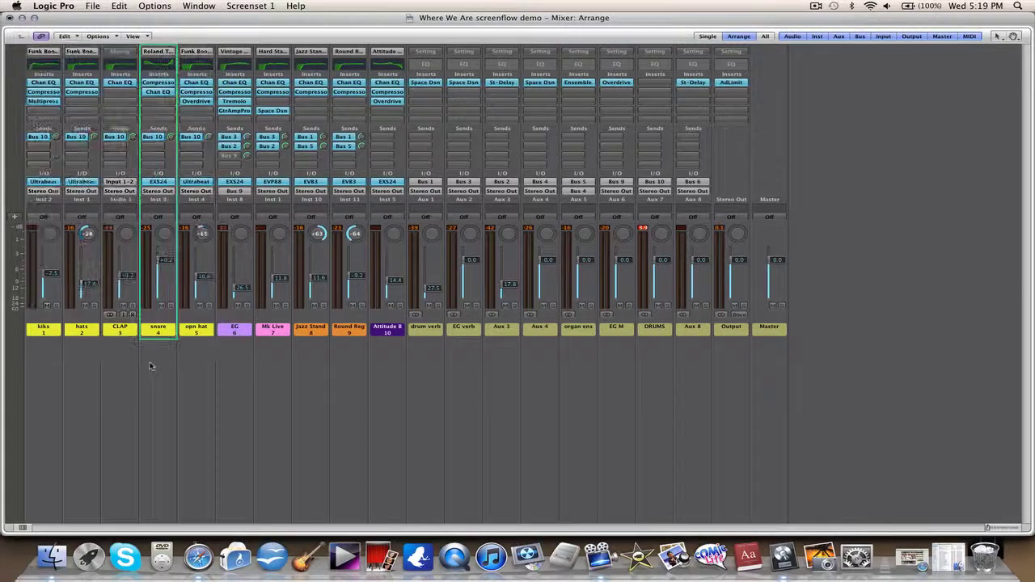
Go to the DRUMS aux from CLAP's Bus 10 send, solo it, and sweep its fader down and back to 0.0 dB.
click(118, 139)
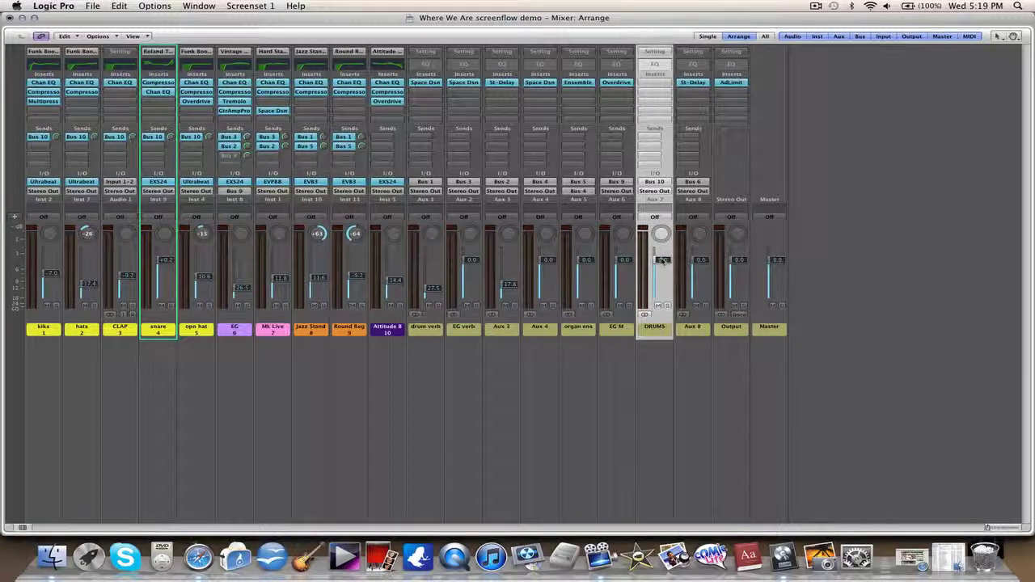
mouse_move(661, 260)
mouse_down()
mouse_move(661, 291)
mouse_move(661, 259)
mouse_move(661, 291)
mouse_move(661, 271)
mouse_up()
click(668, 306)
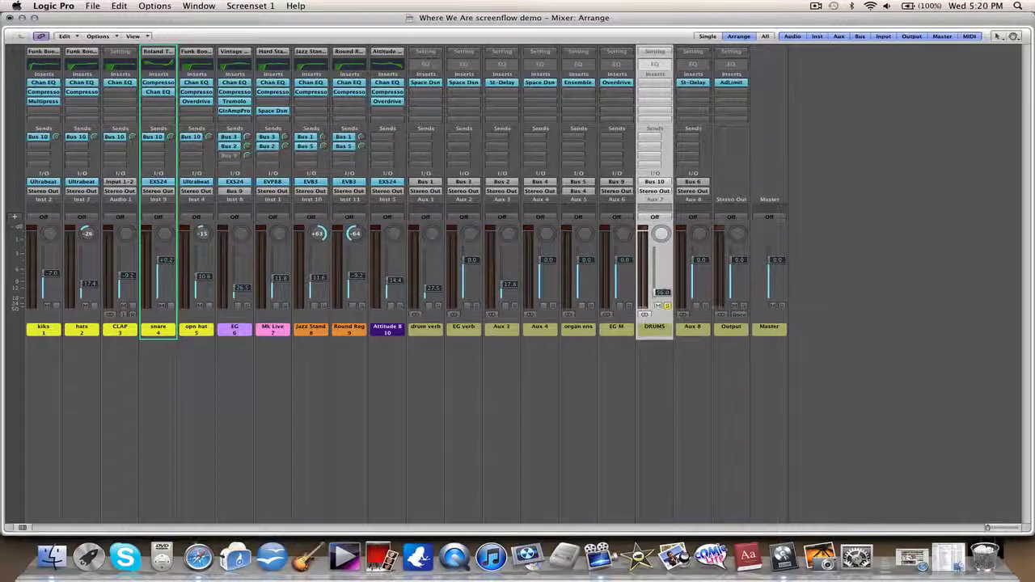
drag(663, 295, 663, 259)
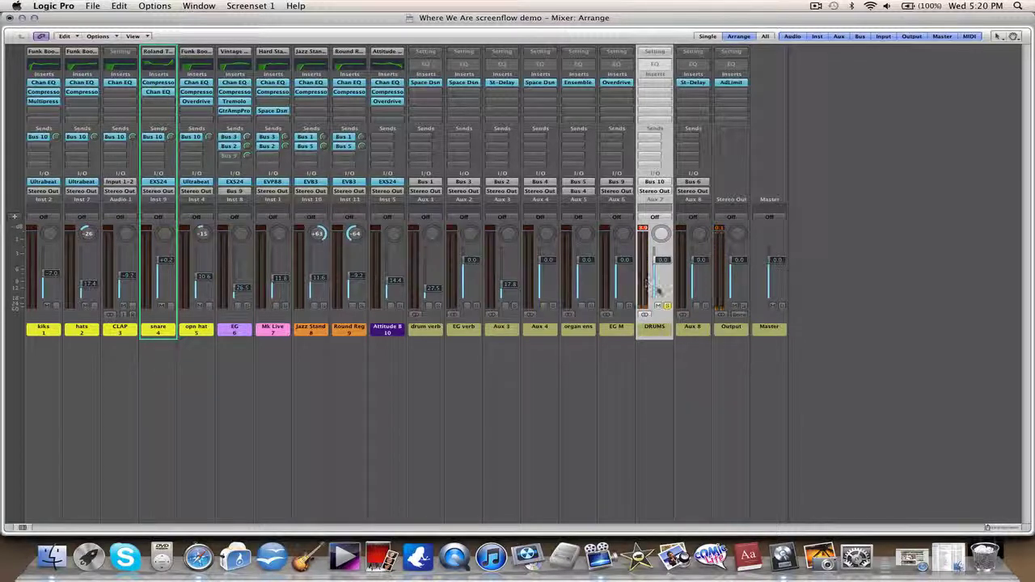
click(647, 372)
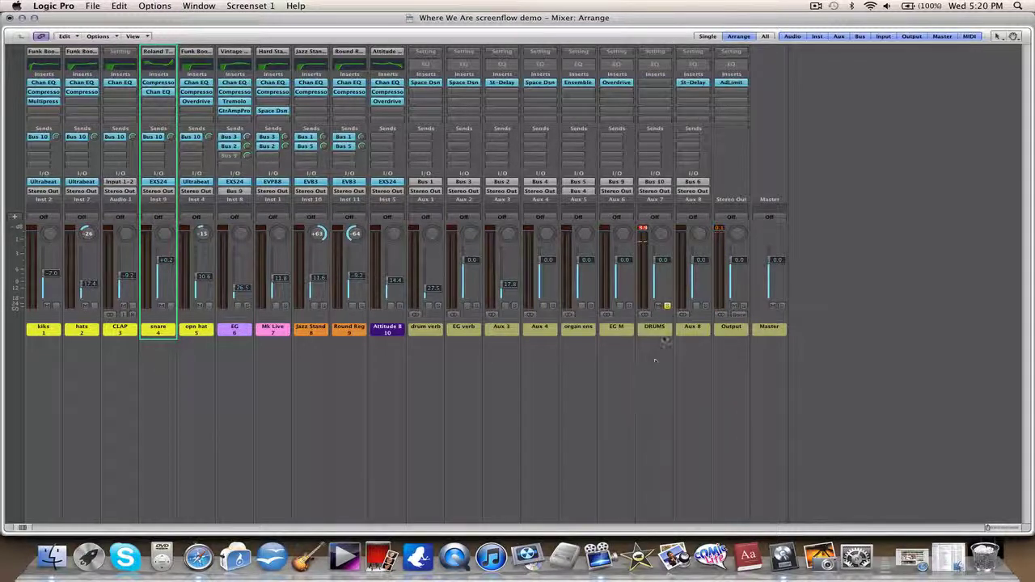
Clear the DRUMS aux's peak indicator and add a send to Bus 13 at the default send level.
click(662, 338)
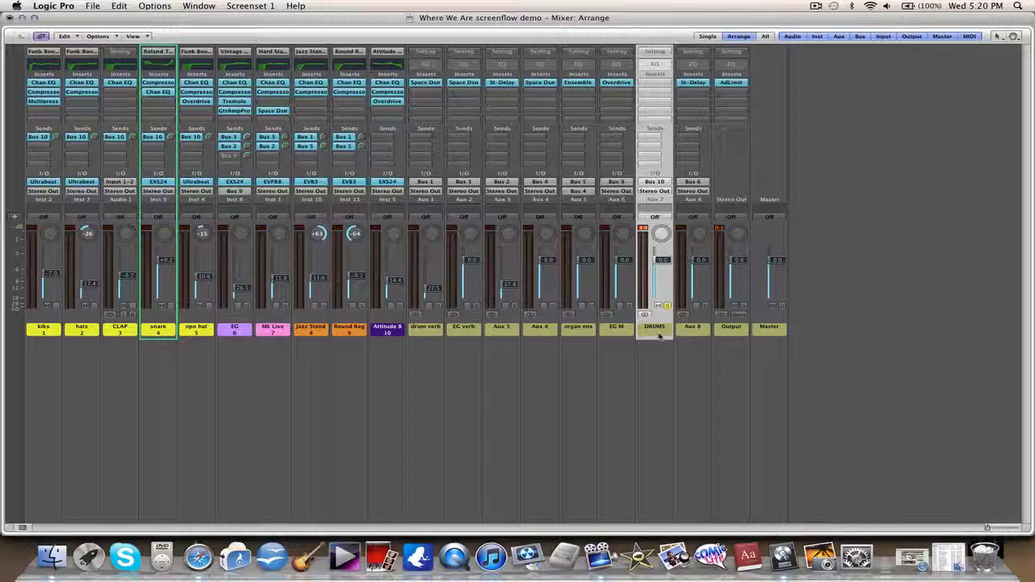
click(643, 230)
click(655, 139)
mouse_move(665, 147)
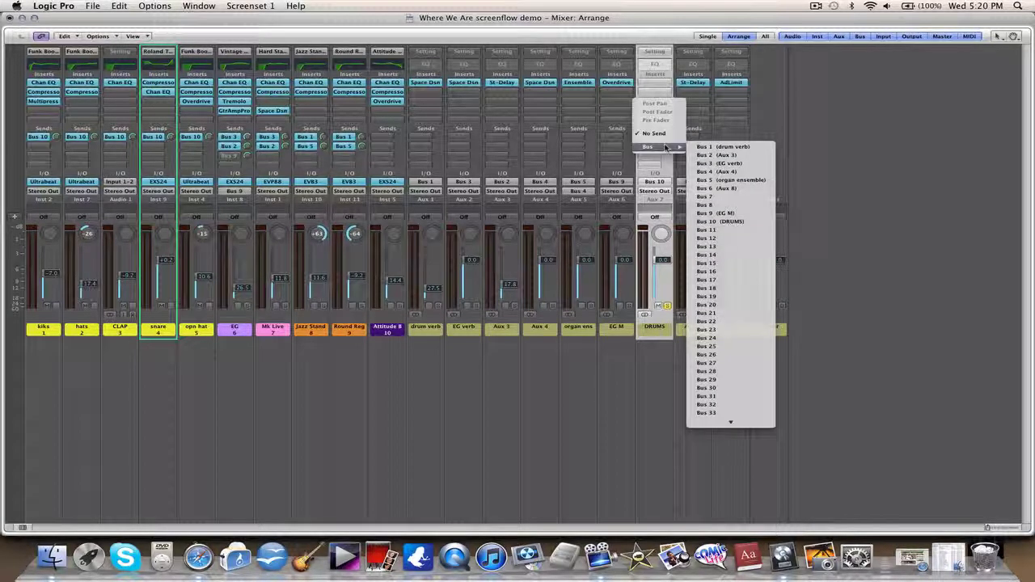
click(715, 247)
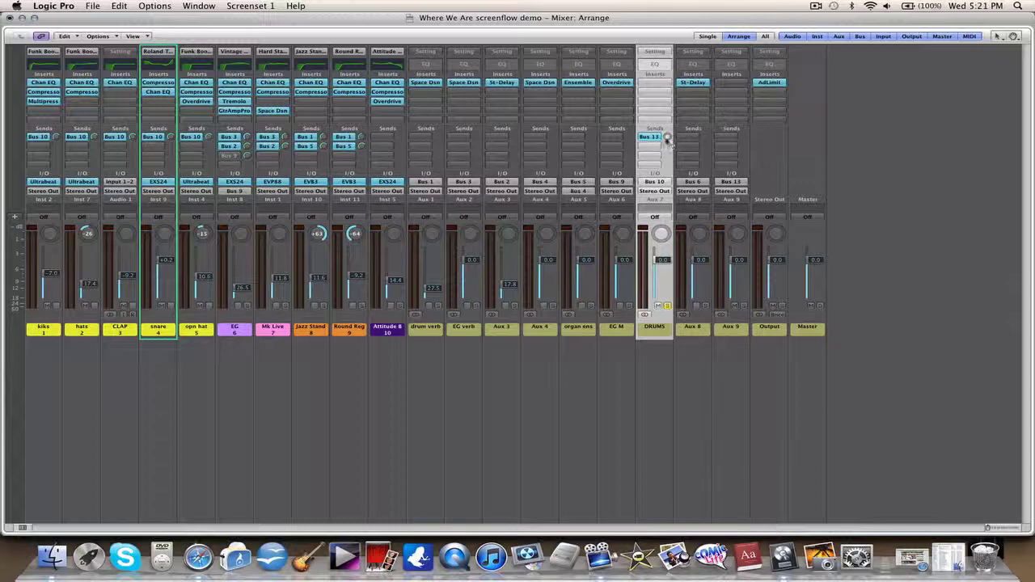
click(666, 137)
Go to the new aux channel fed by Bus 13 and rename it drum reverb.
double_click(650, 138)
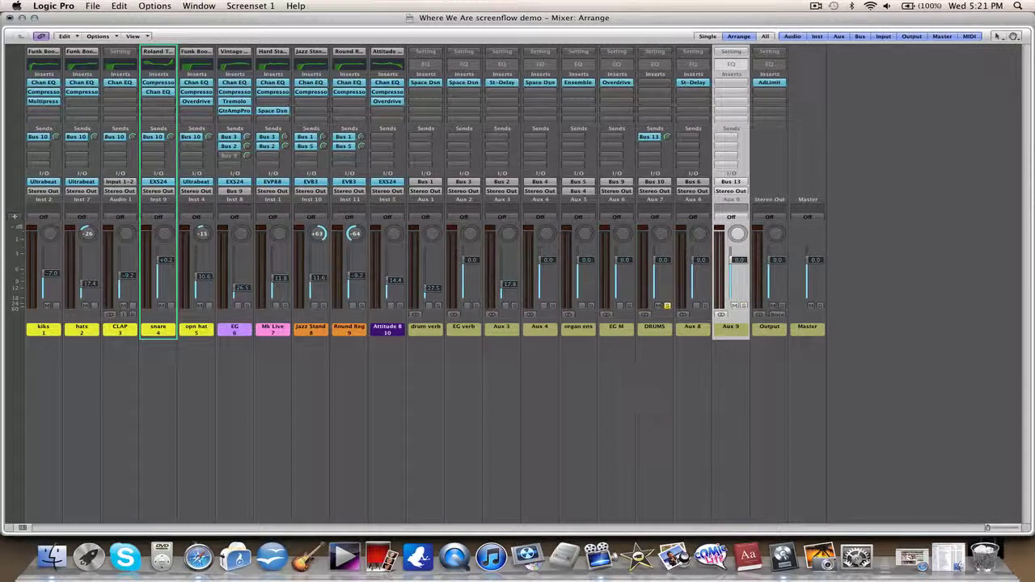
double_click(735, 327)
text(dru)
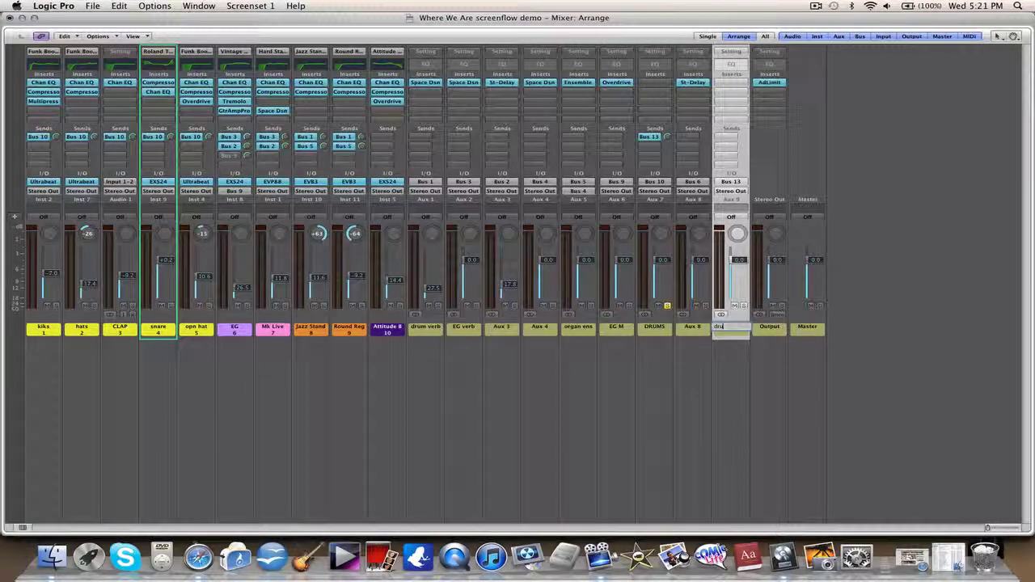
text(m reverb)
key(Return)
Insert the Space Designer reverb on the drum reverb channel and enlarge its plug-in window.
click(725, 84)
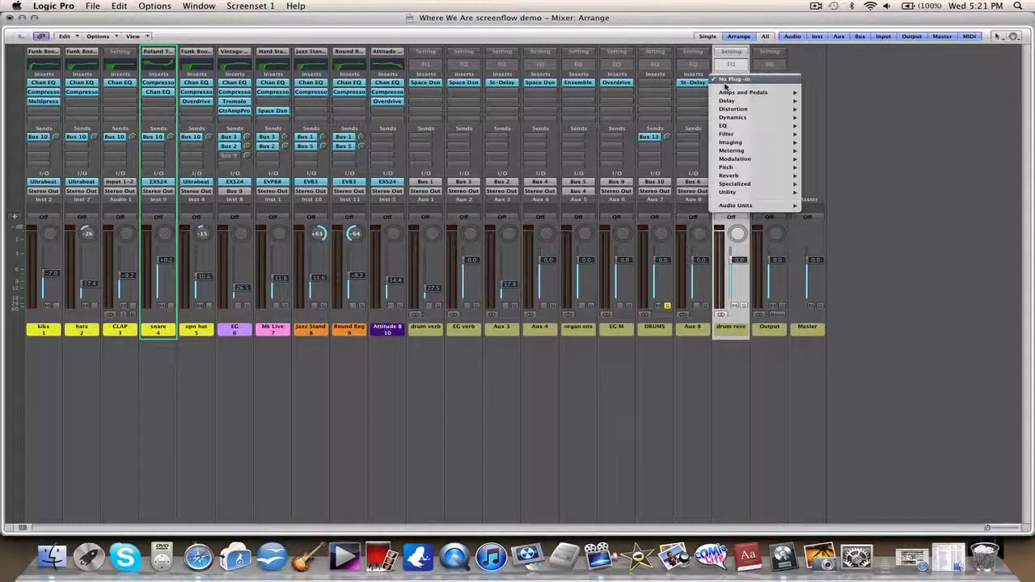
mouse_move(745, 176)
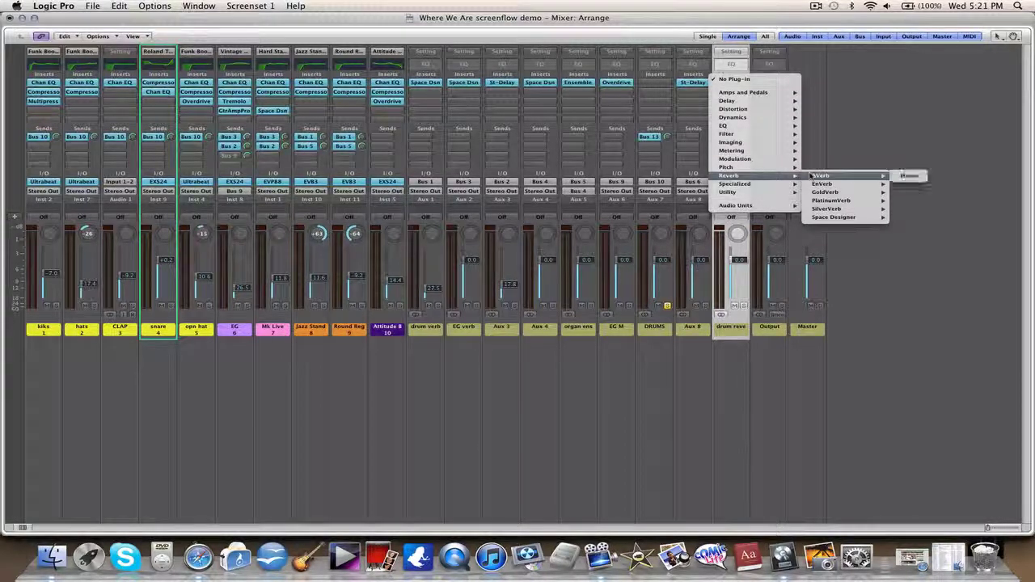
mouse_move(846, 218)
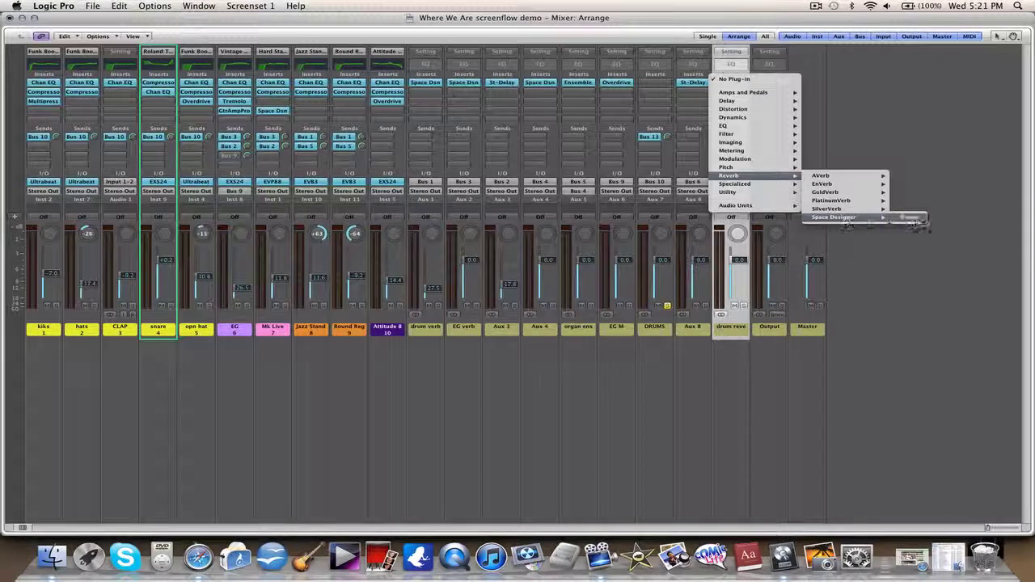
click(921, 218)
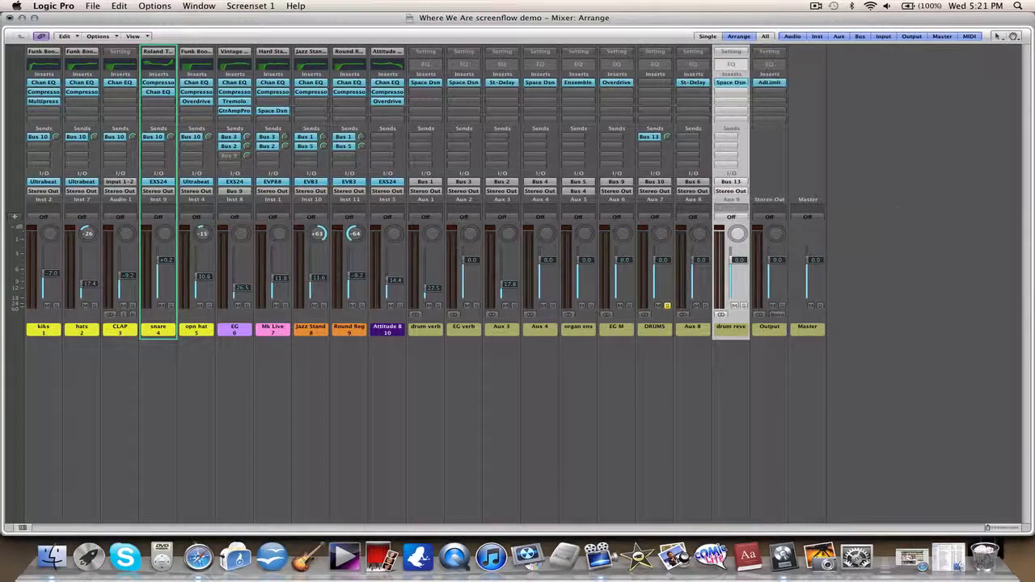
drag(210, 50, 208, 17)
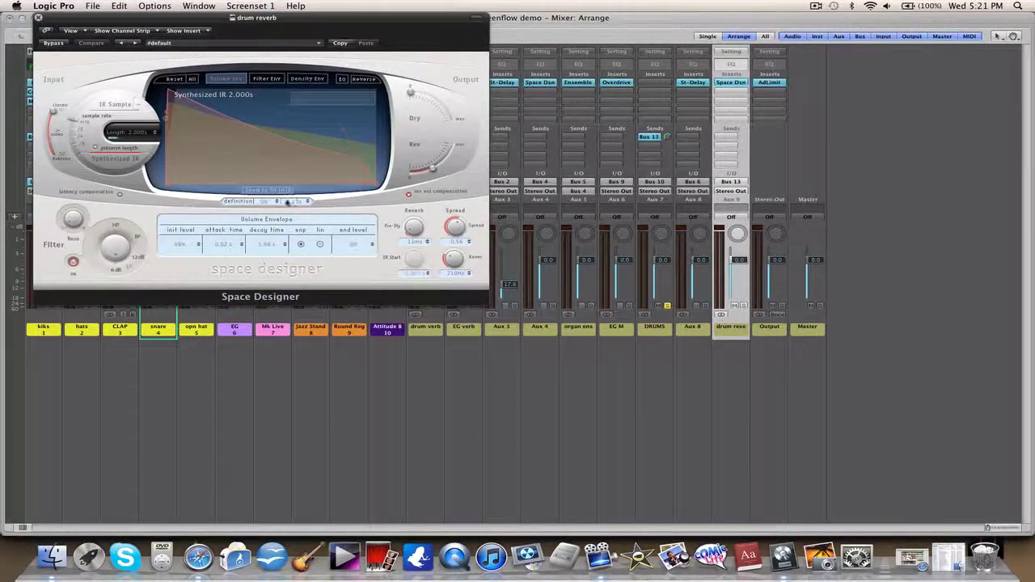
drag(482, 304, 922, 475)
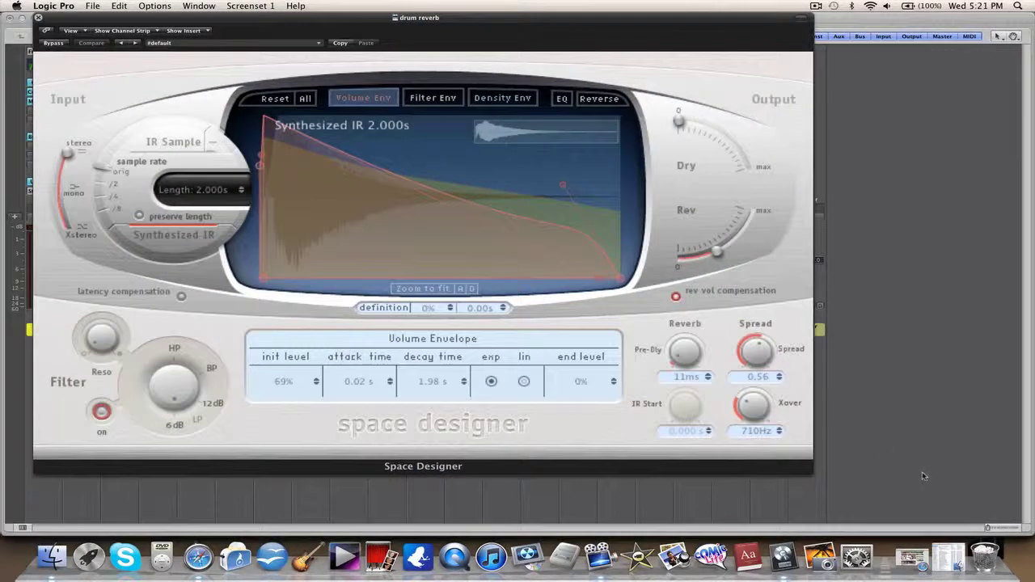
click(241, 46)
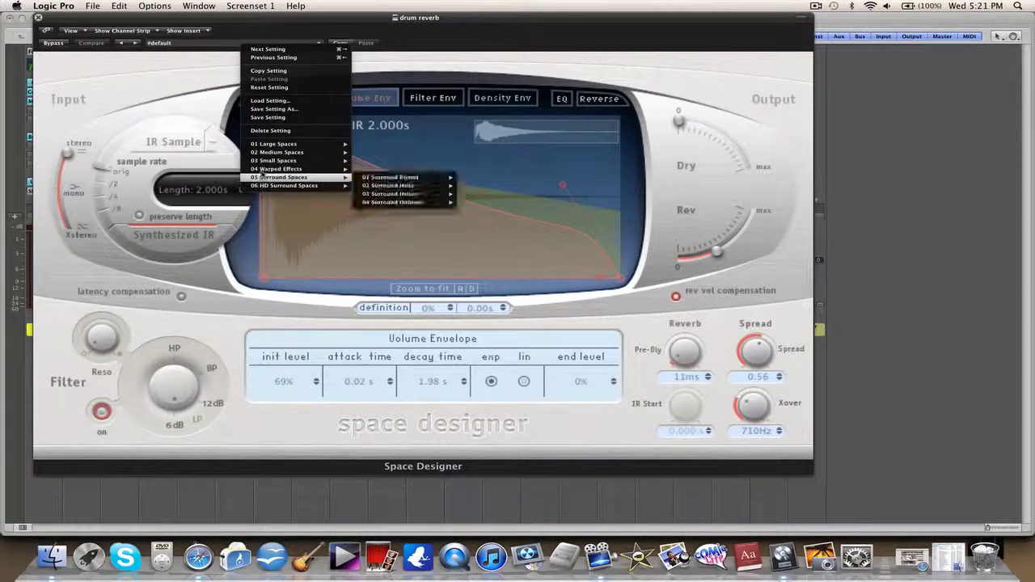
mouse_move(297, 149)
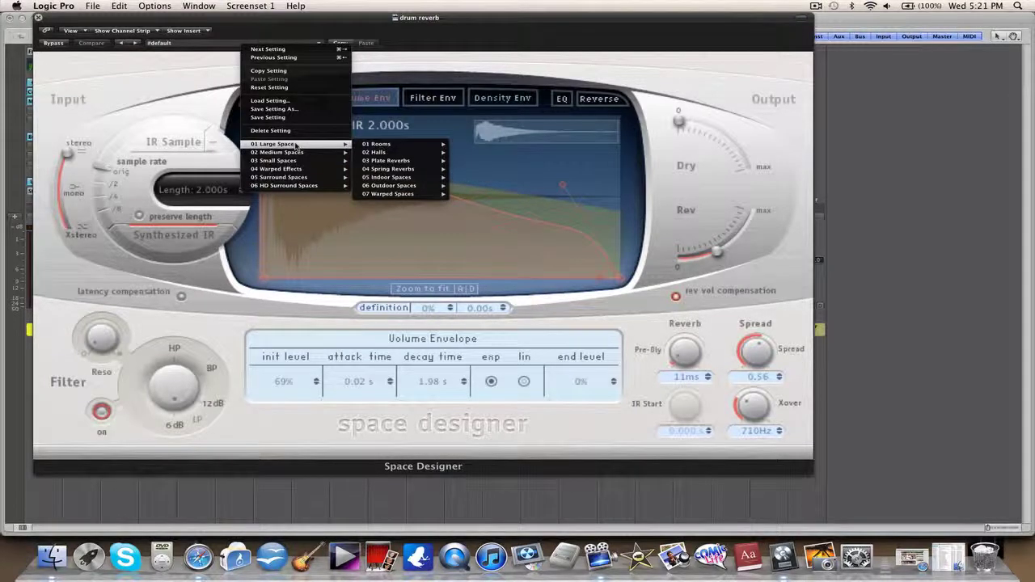
click(702, 174)
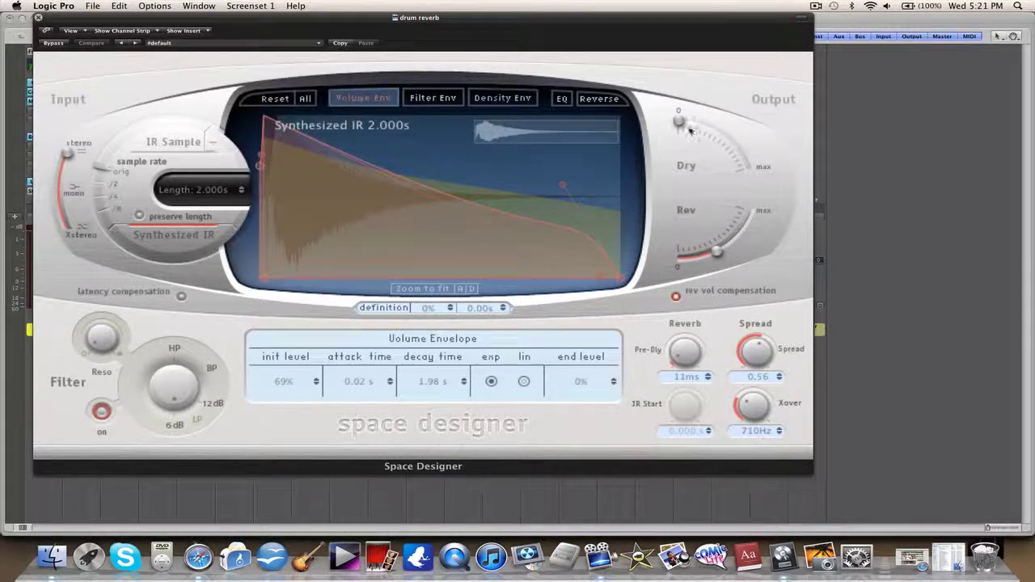
Set Space Designer's Rev output to maximum and keep its Dry output at 0.
click(717, 254)
drag(717, 254, 774, 188)
drag(681, 121, 772, 171)
drag(752, 213, 765, 205)
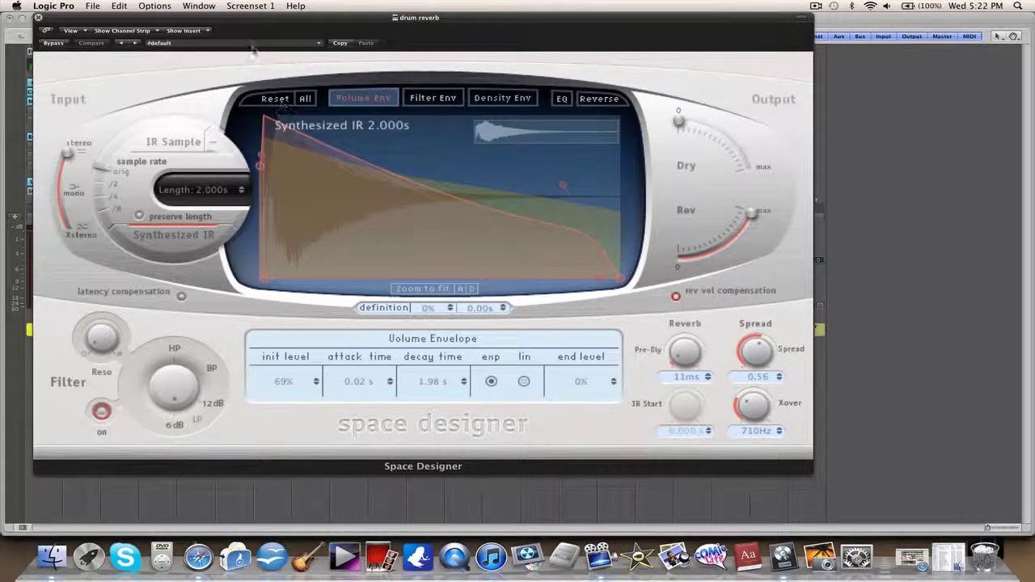
Load Space Designer's 2.3s Archaic Courtroom preset from the Rooms category of 02 Medium Spaces.
click(169, 46)
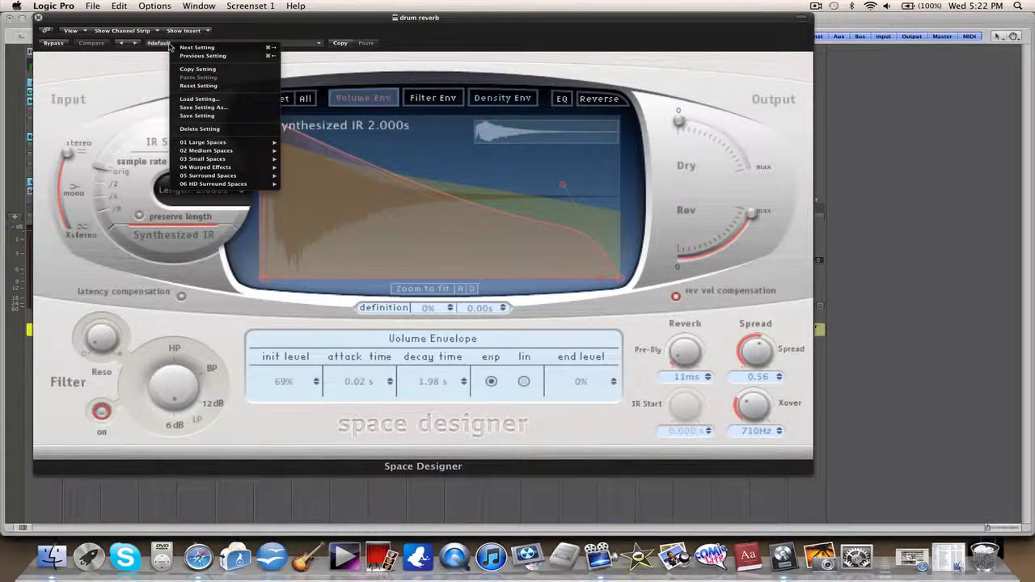
mouse_move(228, 167)
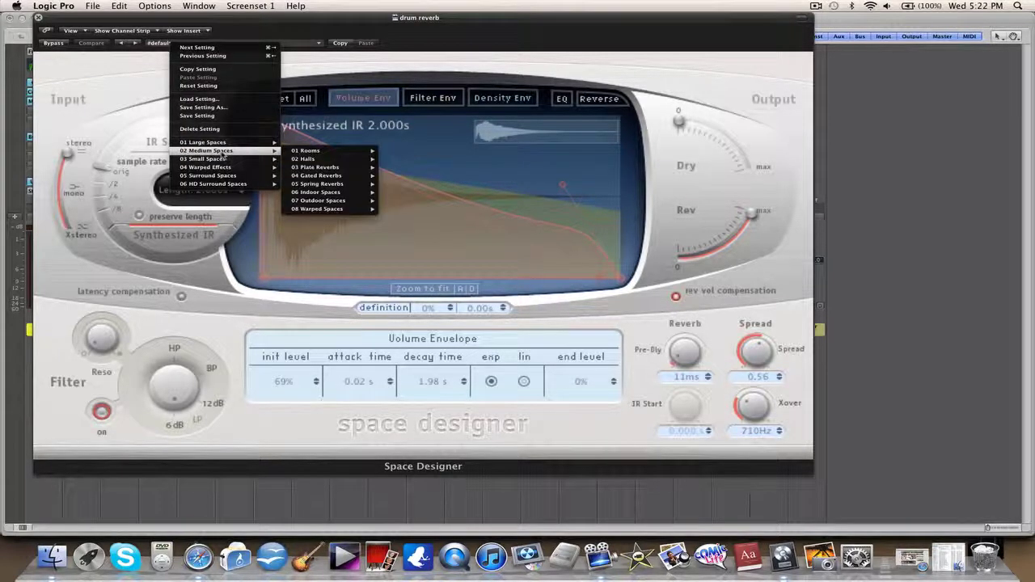
mouse_move(320, 151)
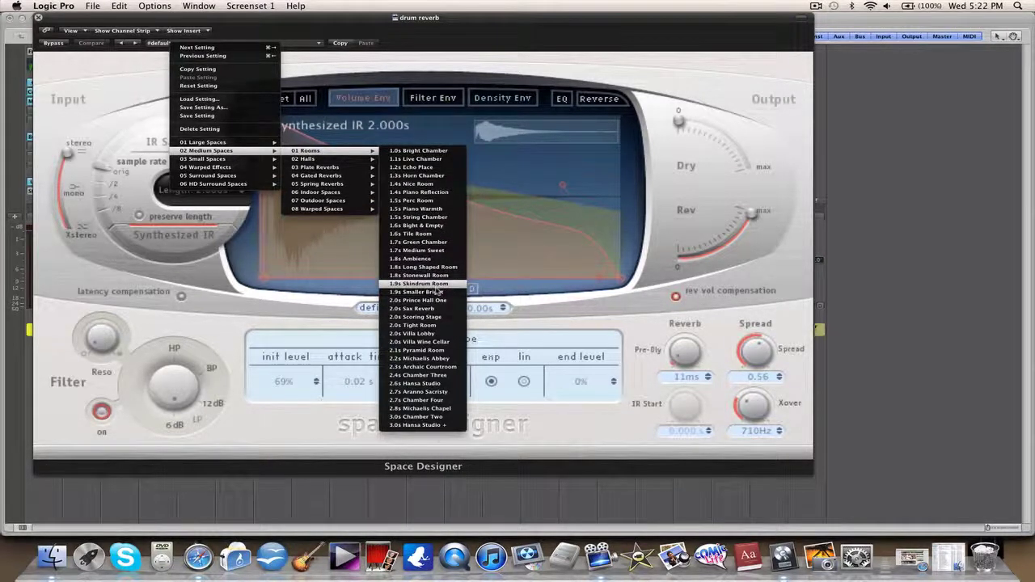
click(445, 369)
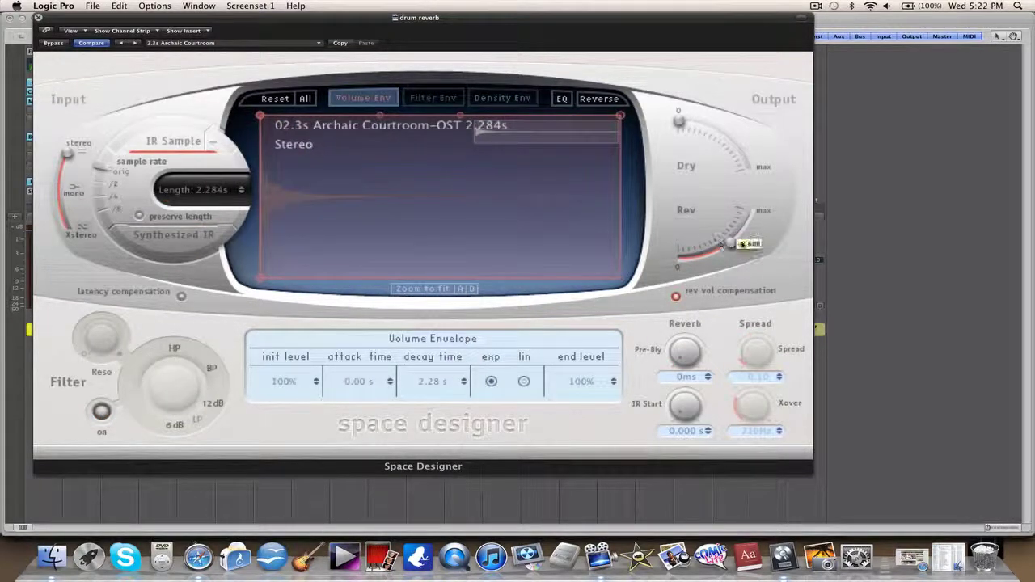
Set Space Designer's Rev output back to maximum and close the plug-in window.
drag(722, 245, 750, 213)
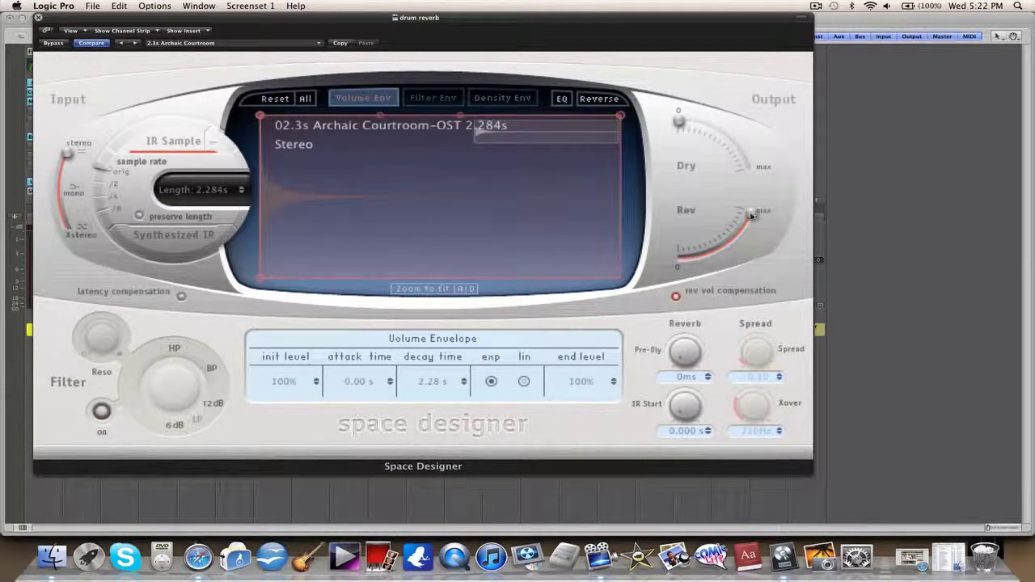
mouse_move(671, 121)
click(38, 17)
Solo the drum reverb channel alongside DRUMS and pull its fader all the way down, dismissing any system alert.
click(653, 333)
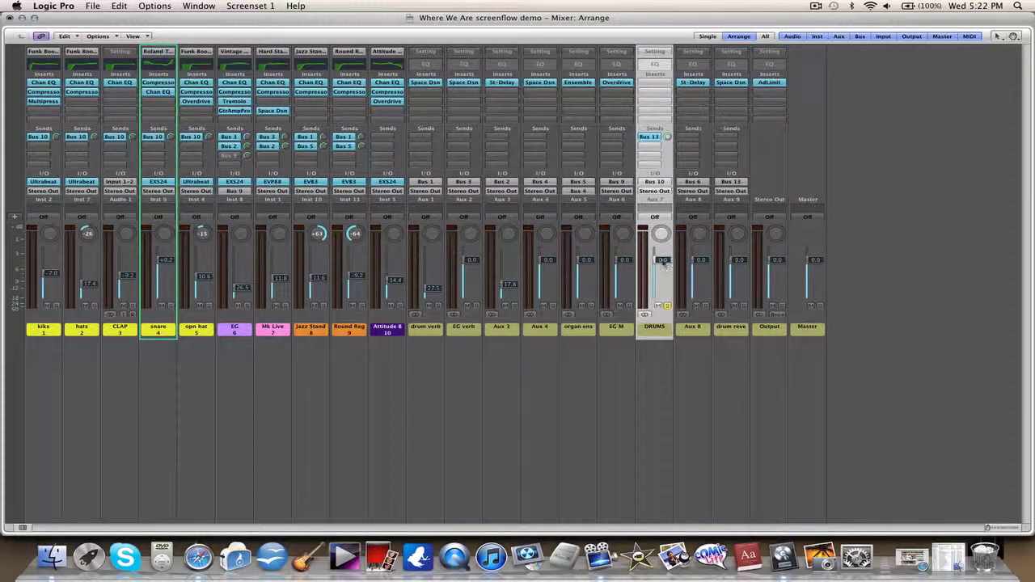
click(738, 330)
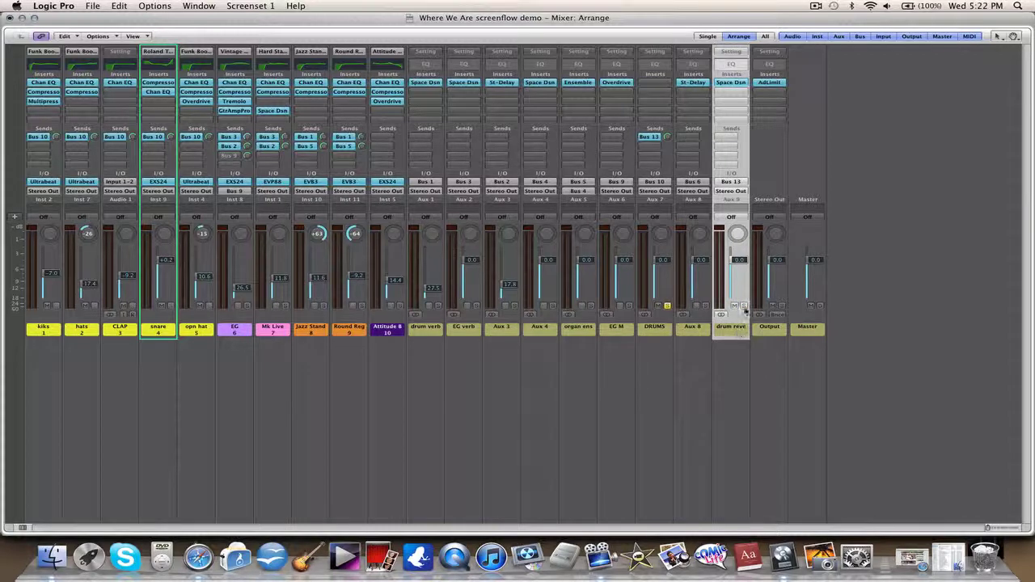
click(742, 305)
drag(739, 260, 739, 295)
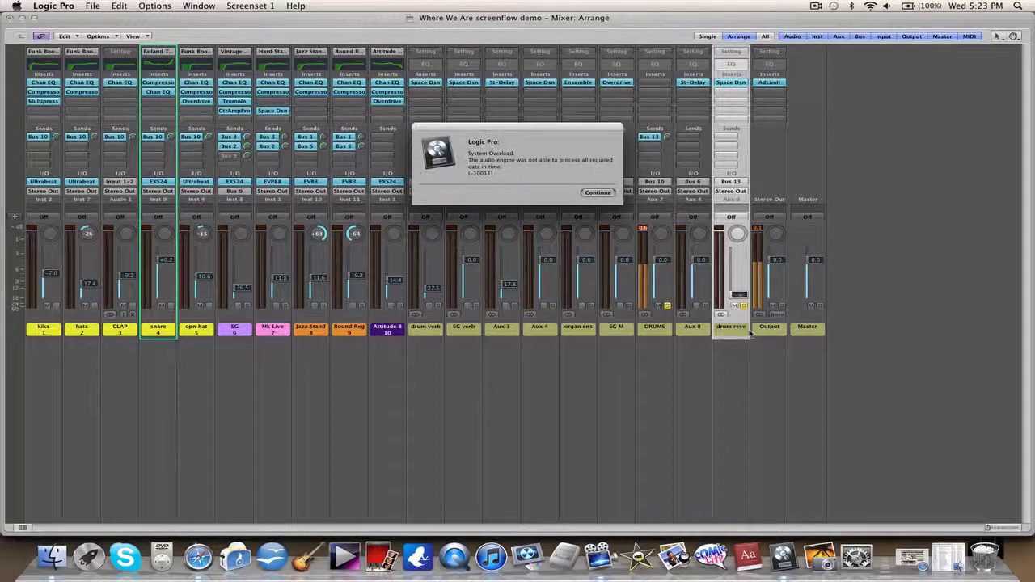
click(608, 193)
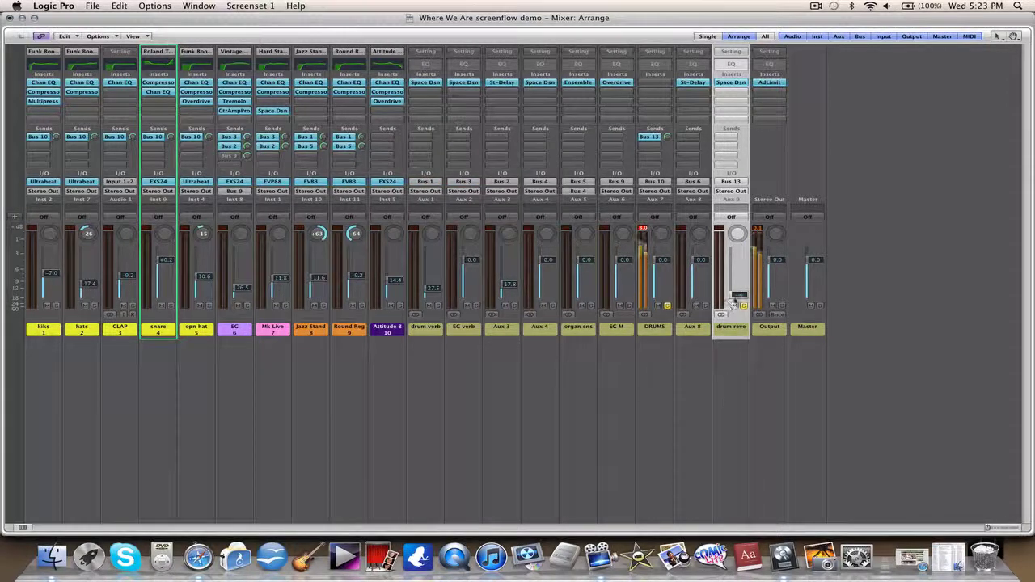
Audition the reverb during playback by raising and lowering the drum reverb fader, and return it to its minimum.
drag(736, 299, 737, 281)
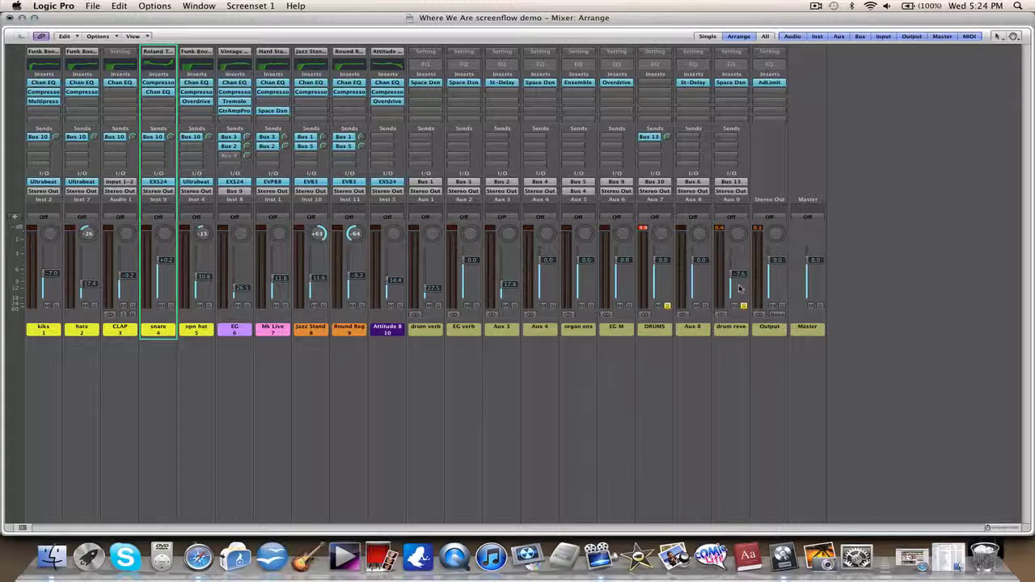
drag(739, 289, 738, 290)
drag(738, 291, 742, 252)
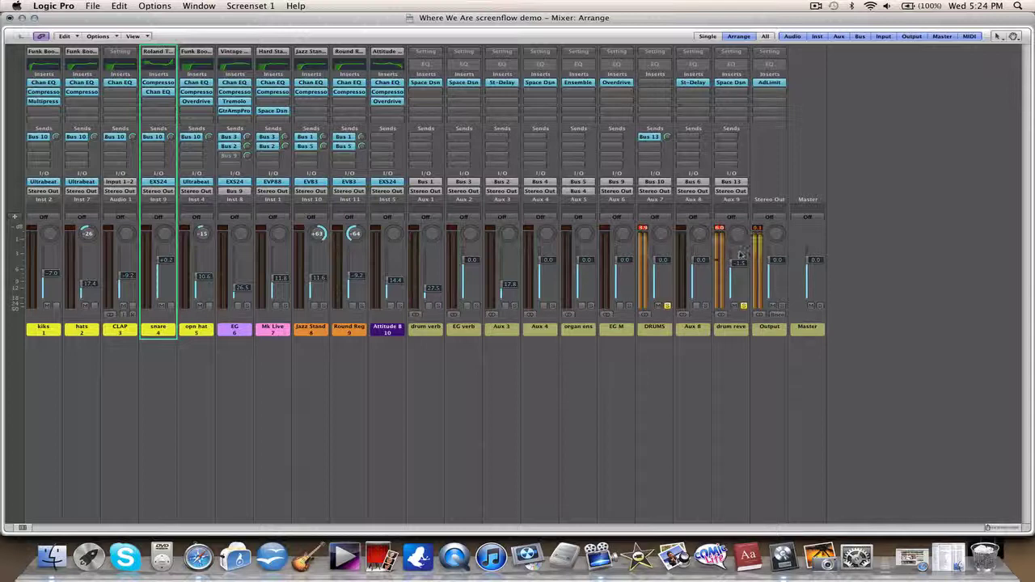
drag(738, 264, 738, 274)
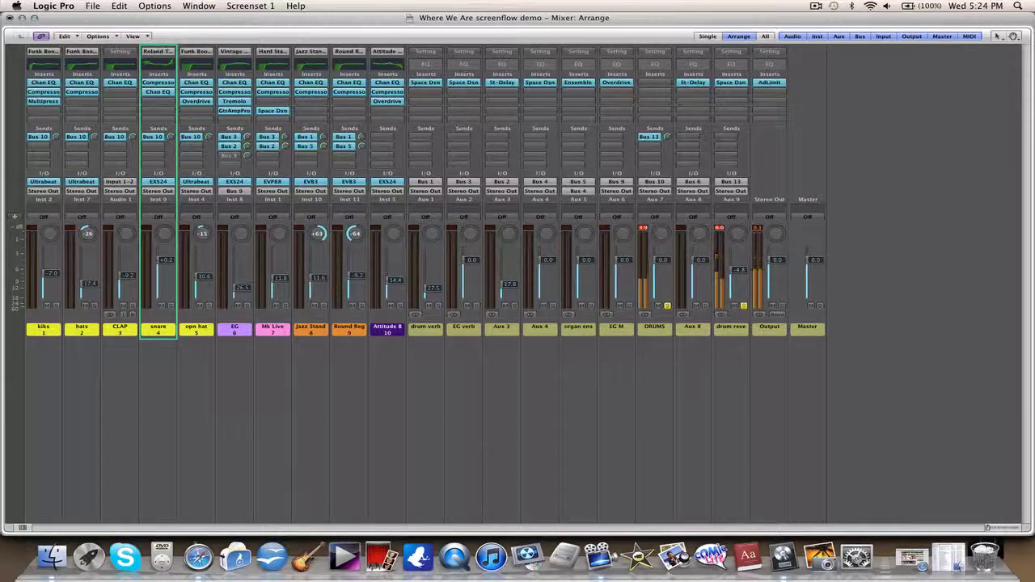
drag(738, 274, 738, 297)
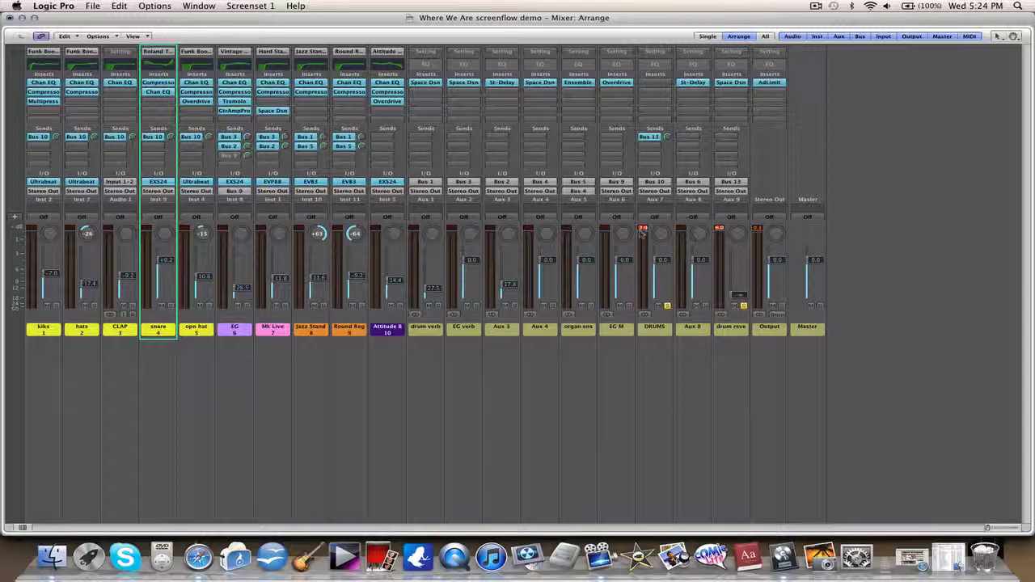
Clear the mixer's clipped peak indicators and turn off solo on the drum reverb and DRUMS channels.
click(644, 229)
click(644, 335)
click(732, 338)
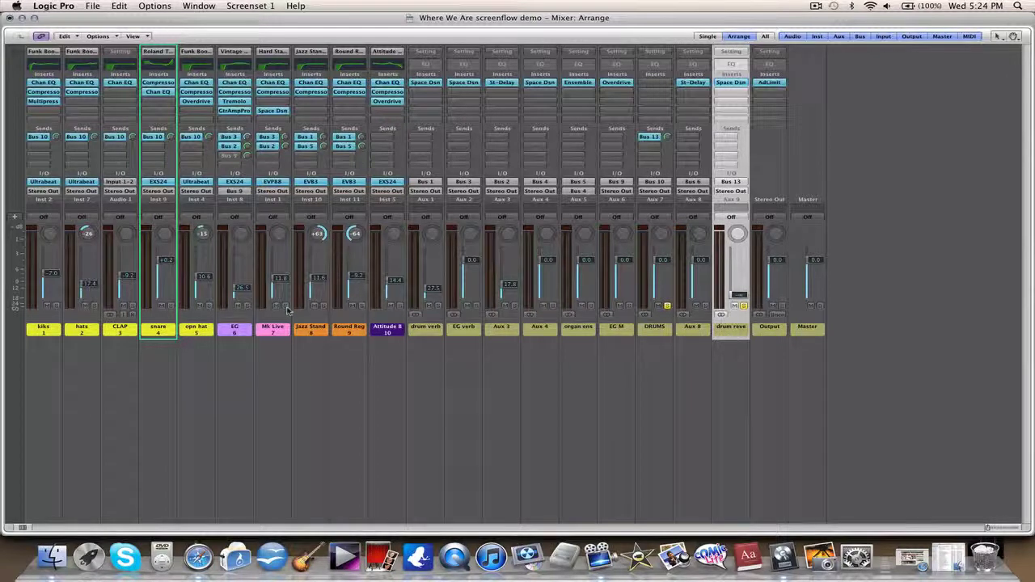
click(743, 306)
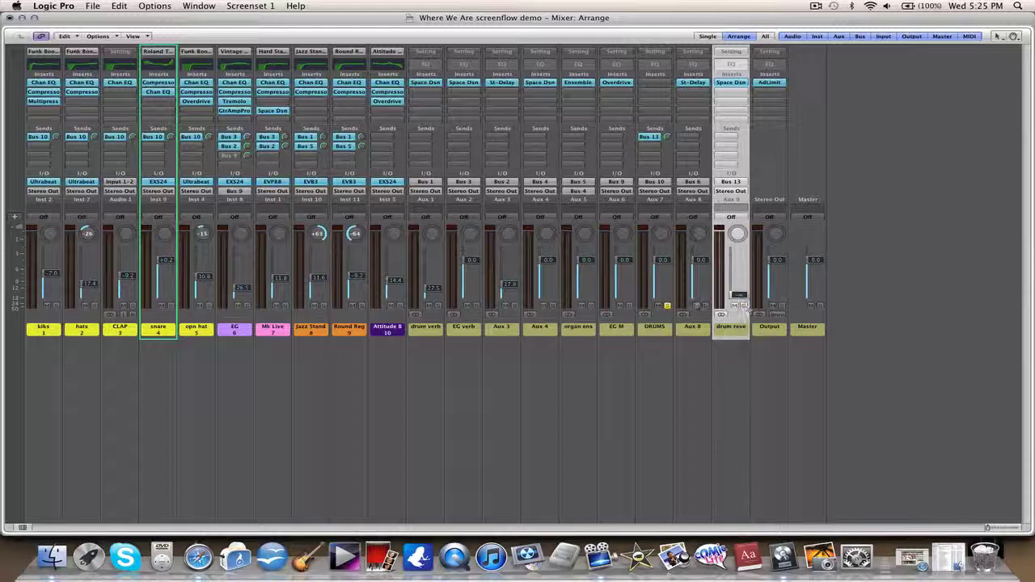
click(667, 308)
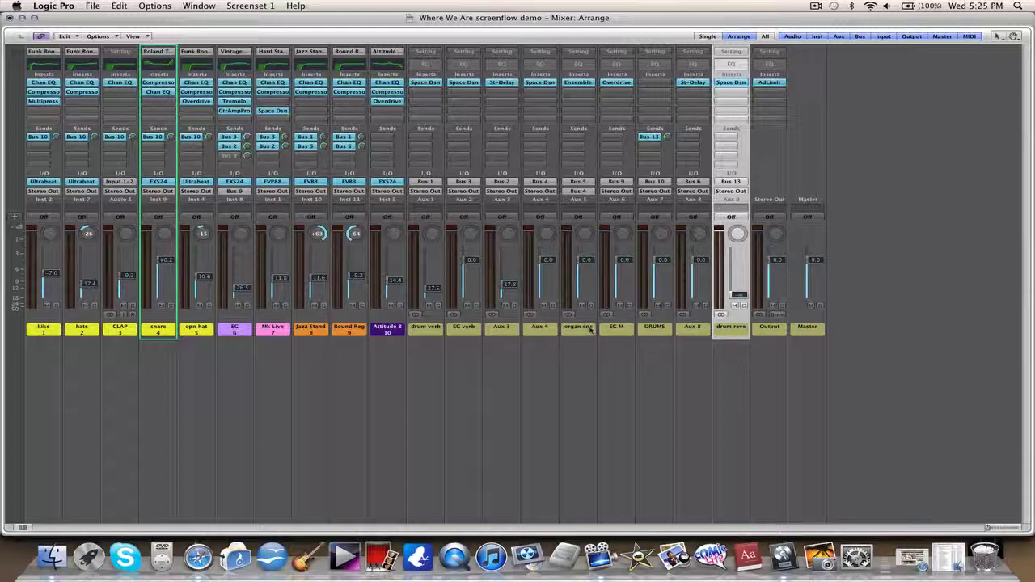